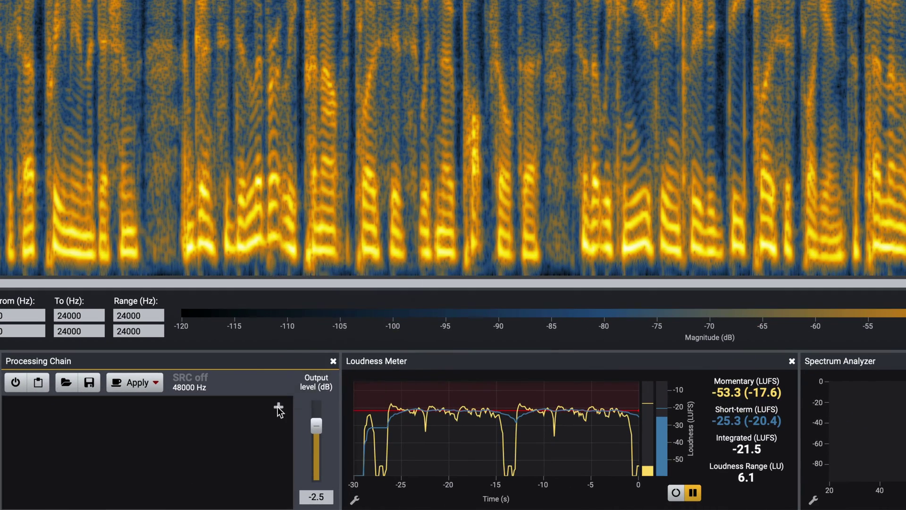
Browse the processor list's Tools, Volume, Effects and Enhancement groups without adding a processor.
{"action": "left_click", "coordinate": [325, 434]}
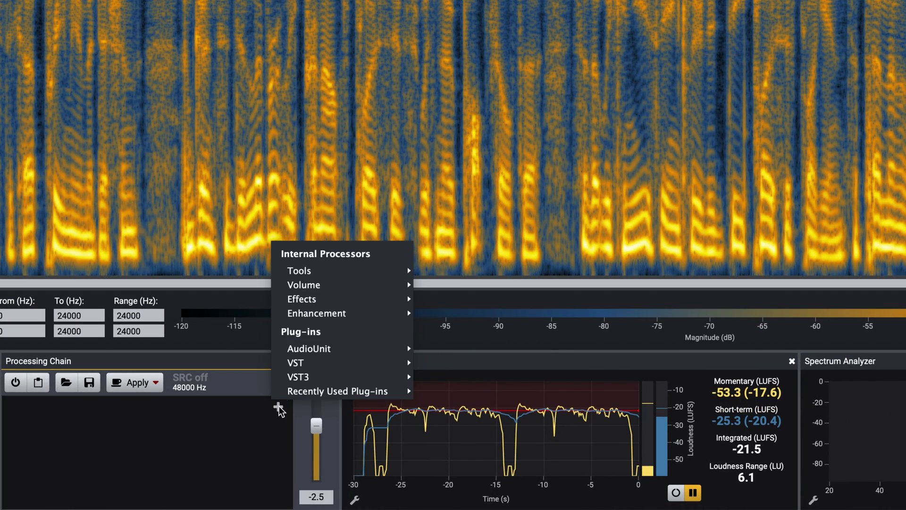
{"action": "mouse_move", "coordinate": [369, 336]}
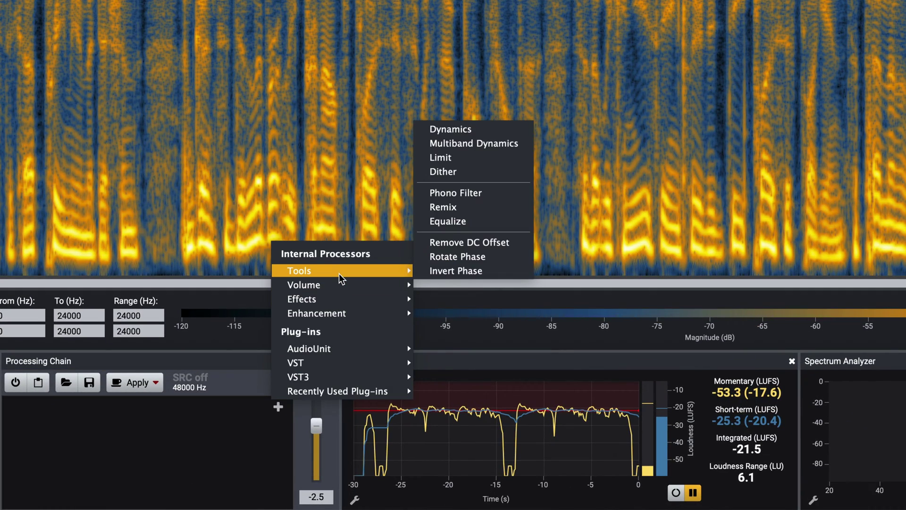
{"action": "mouse_move", "coordinate": [341, 280]}
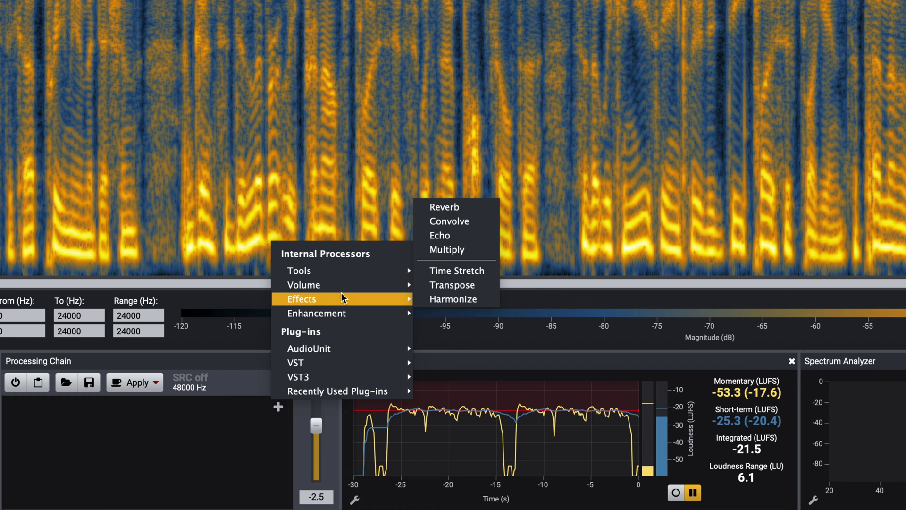
{"action": "mouse_move", "coordinate": [358, 310]}
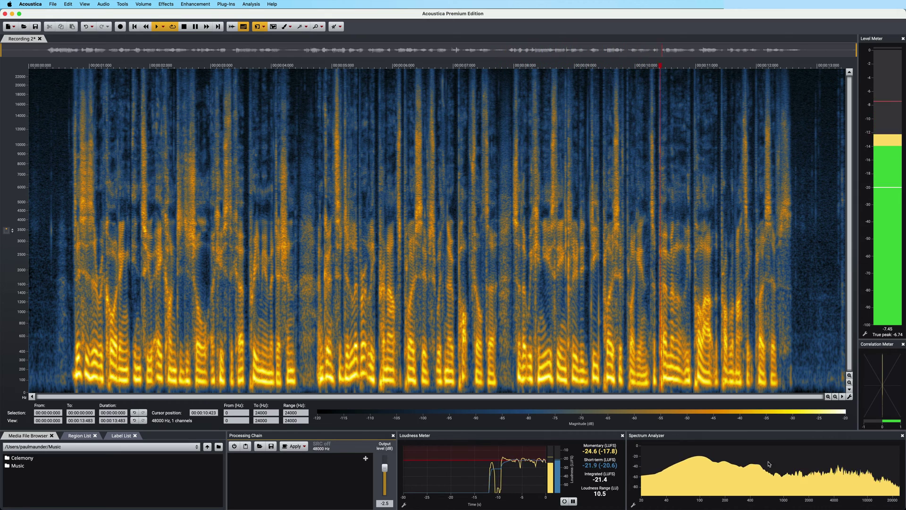
Stop playback of the voice clip.
{"action": "key", "text": "space"}
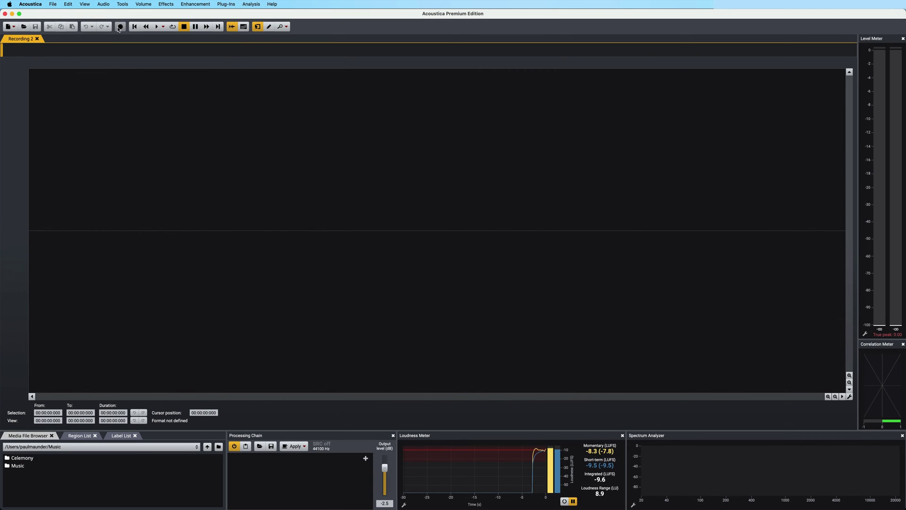
Record a 13.5-second 48000 Hz mono voice take and insert it into Recording 2.
{"action": "left_click", "coordinate": [119, 26]}
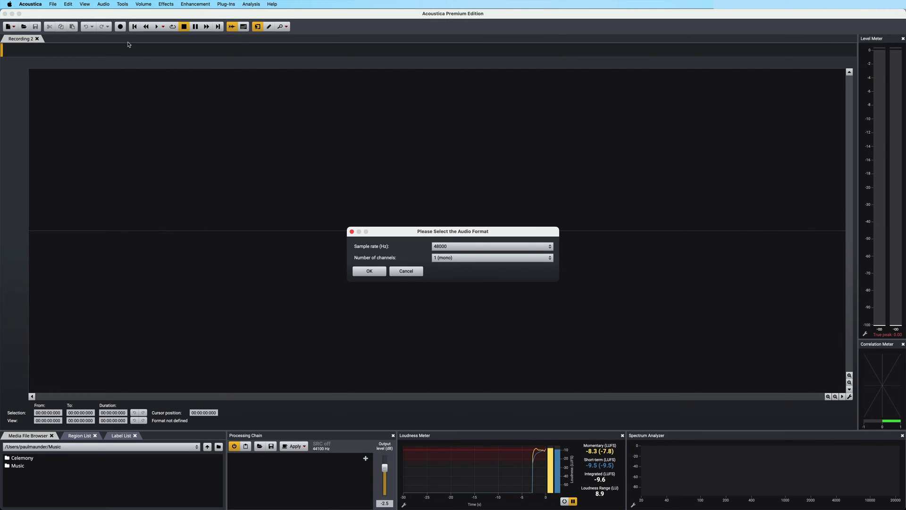
{"action": "left_click", "coordinate": [370, 271]}
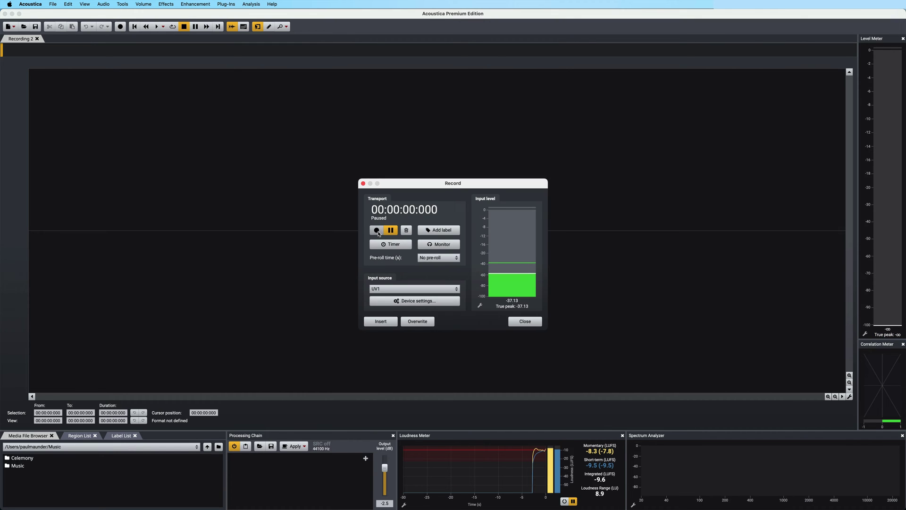
{"action": "left_click", "coordinate": [376, 230]}
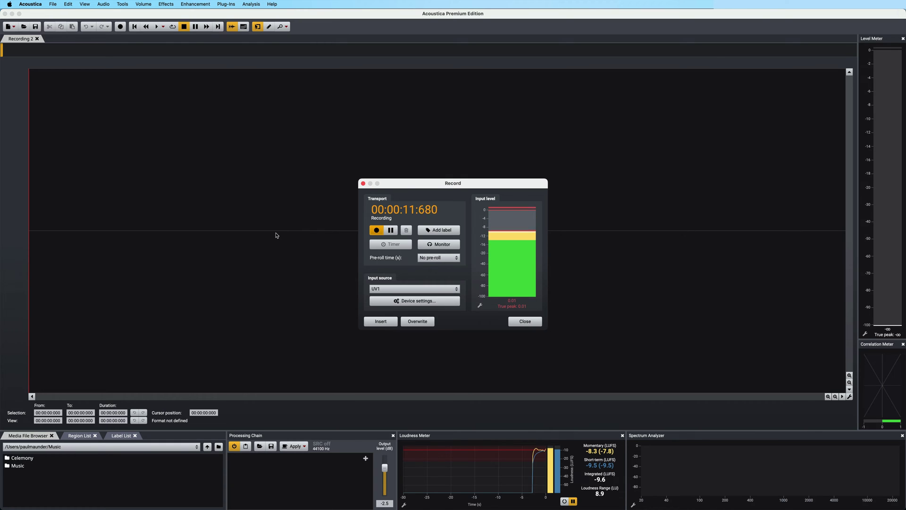
{"action": "left_click", "coordinate": [380, 322]}
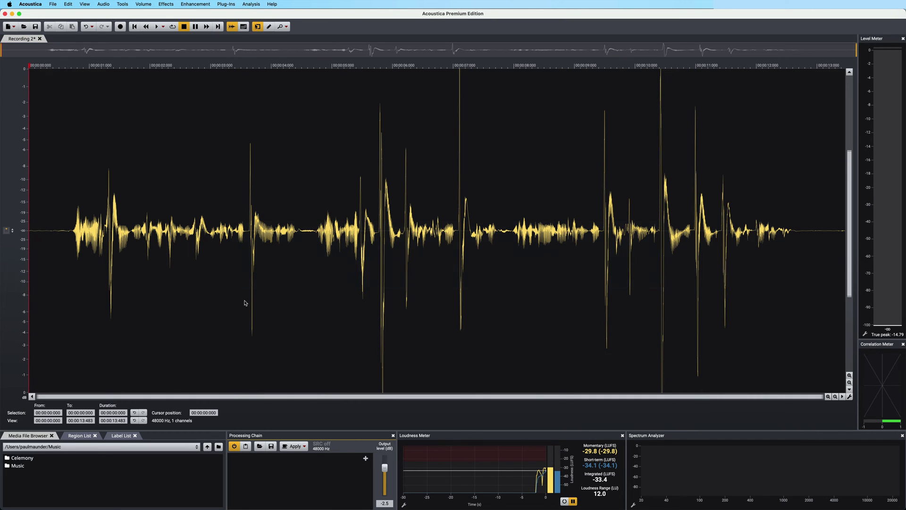
Show the processor list's Enhancement group, which lists DePlosive:Dialogue.
{"action": "left_click", "coordinate": [366, 459]}
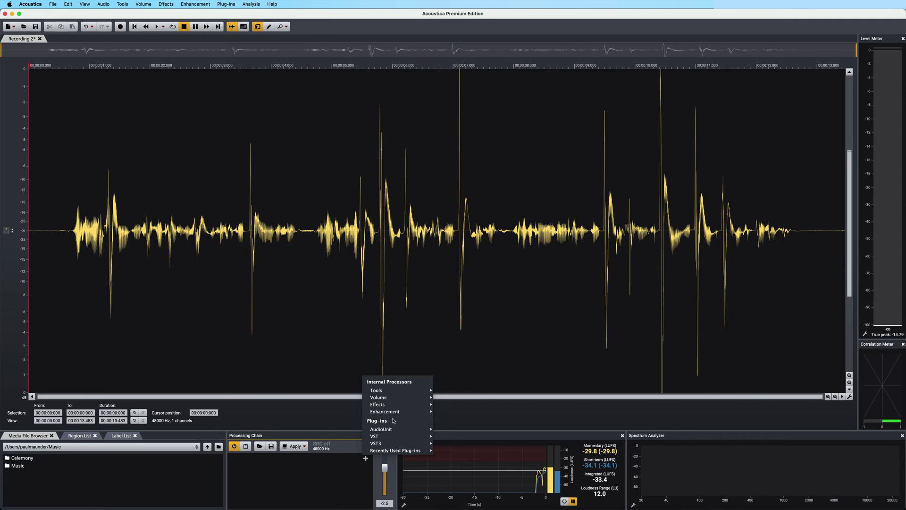
{"action": "mouse_move", "coordinate": [394, 413]}
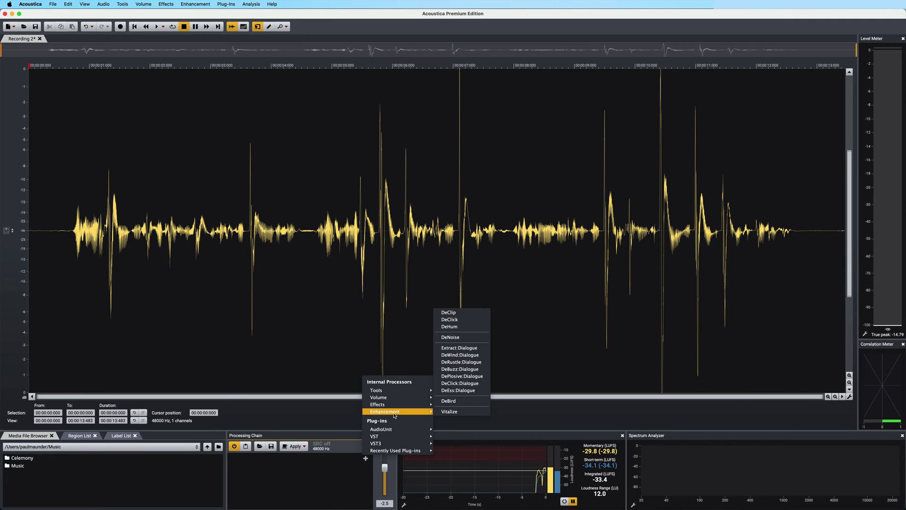
Add DePlosive:Dialogue to the chain and nudge its Maximum attenuation knob.
{"action": "left_click", "coordinate": [486, 376]}
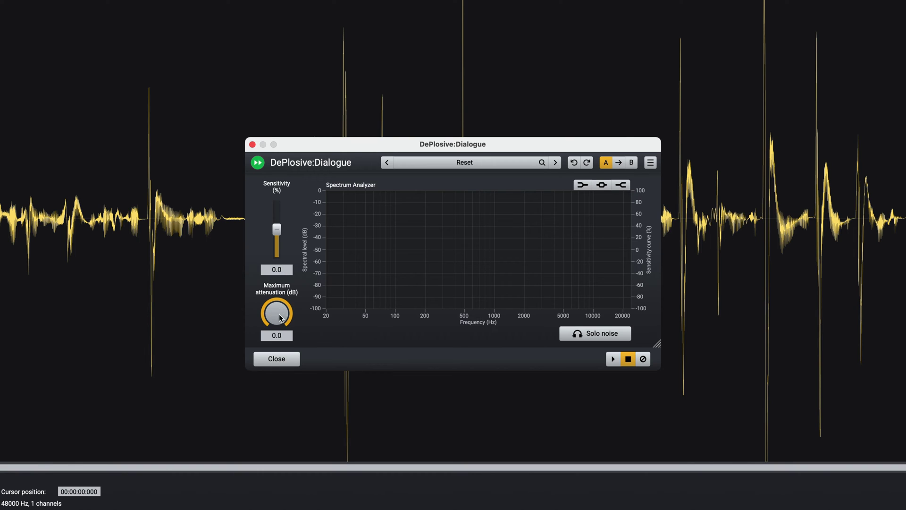
{"action": "left_click_drag", "start_coordinate": [276, 309], "coordinate": [268, 315]}
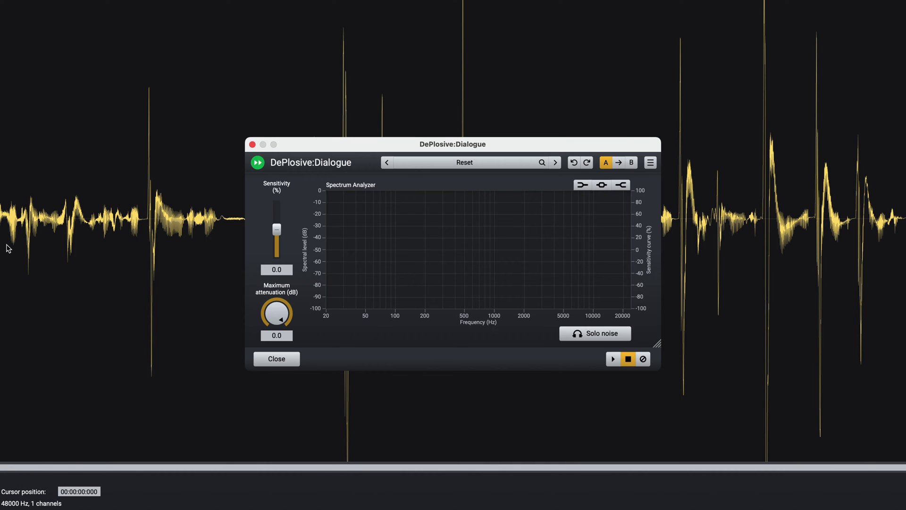
Play the take while turning DePlosive's maximum attenuation to -23.5 dB.
{"action": "key", "text": "space"}
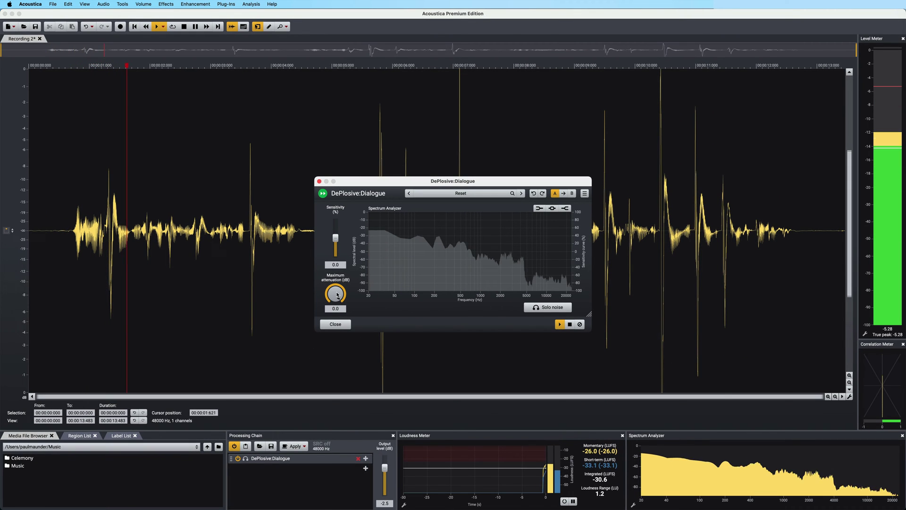
{"action": "left_click_drag", "start_coordinate": [337, 294], "coordinate": [315, 338]}
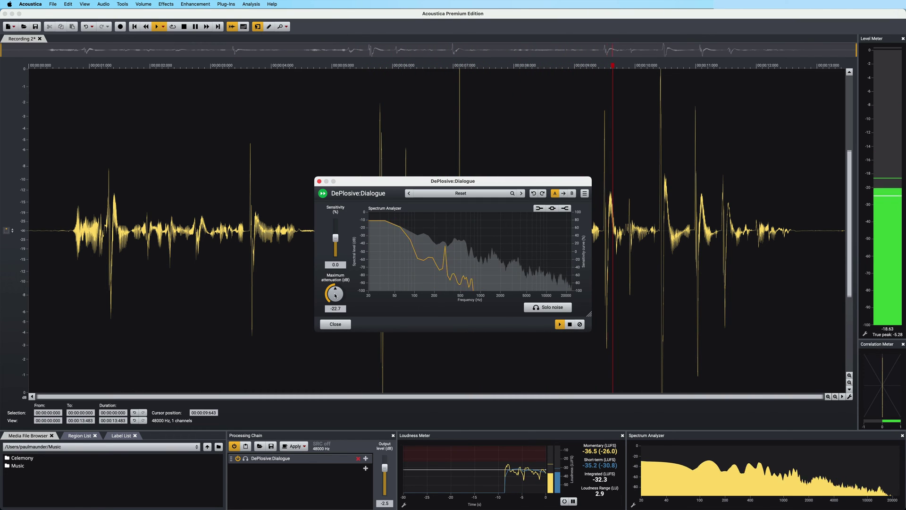
{"action": "left_click_drag", "start_coordinate": [335, 295], "coordinate": [335, 297]}
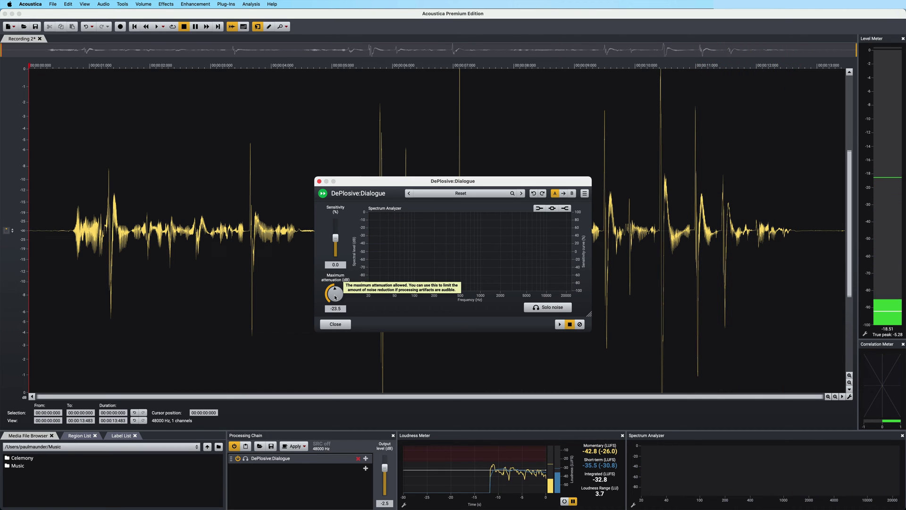
Audition the passage from 3.4 s with DePlosive:Dialogue bypassed.
{"action": "left_click", "coordinate": [237, 185]}
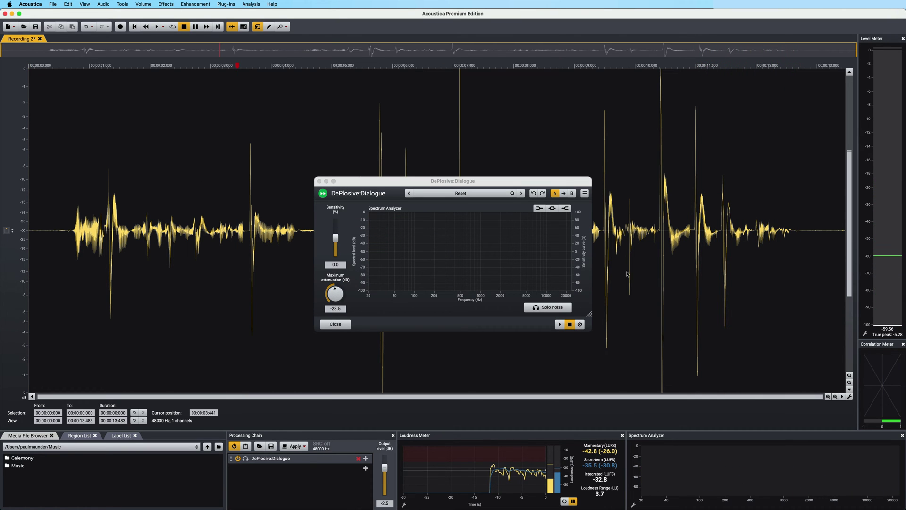
{"action": "left_click", "coordinate": [581, 325]}
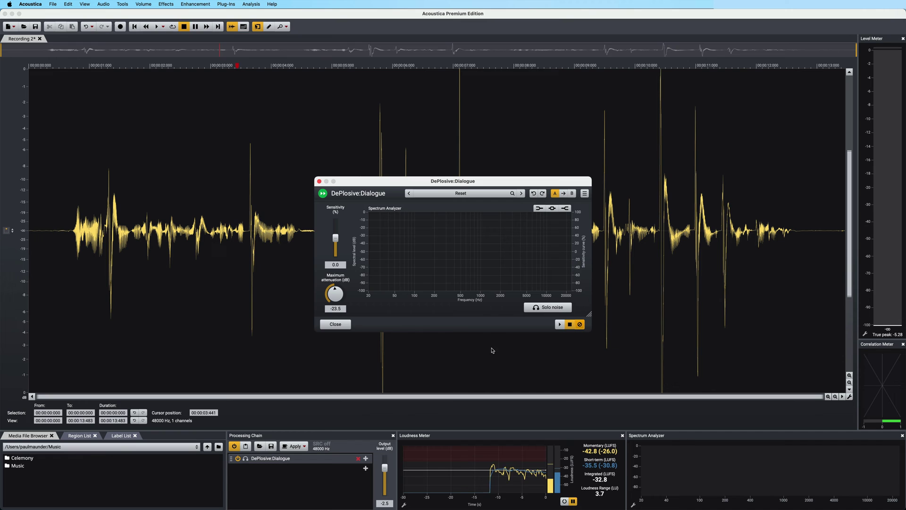
{"action": "key", "text": "space"}
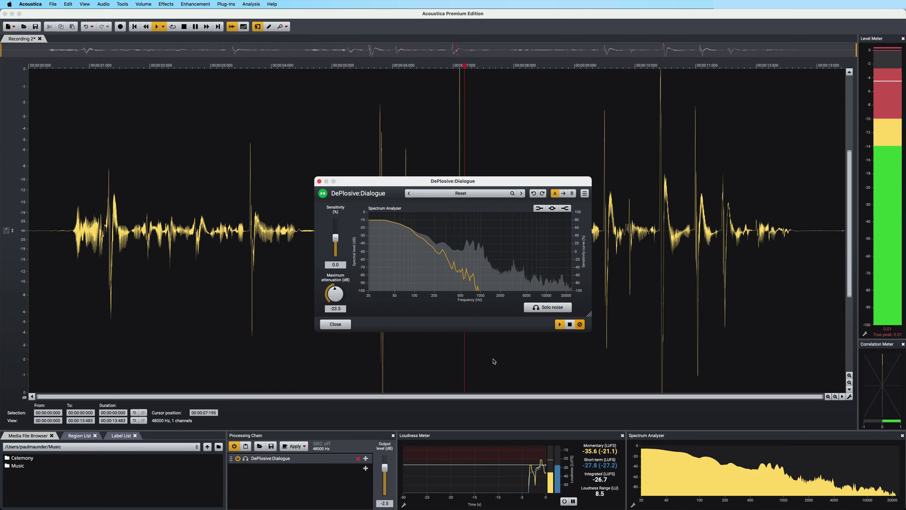
{"action": "left_click", "coordinate": [234, 211]}
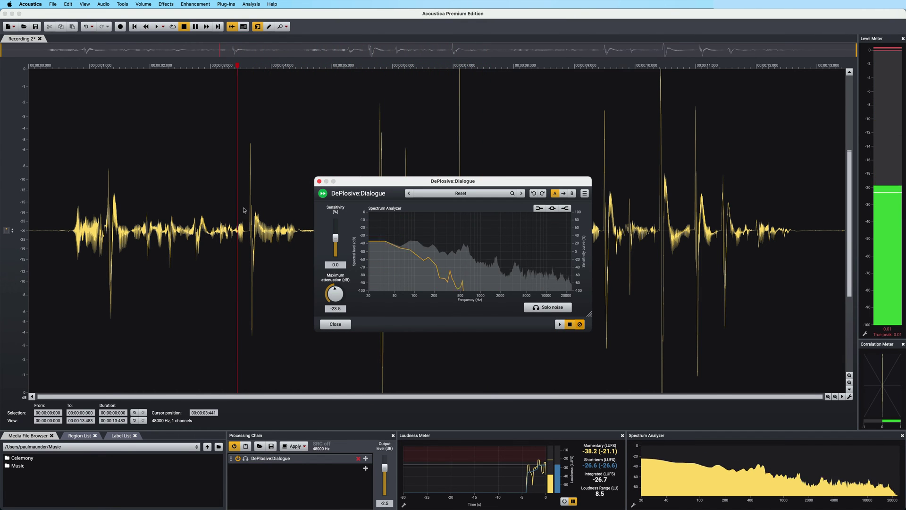
Re-enable DePlosive, audition the passage again, and close its settings window.
{"action": "left_click", "coordinate": [581, 324]}
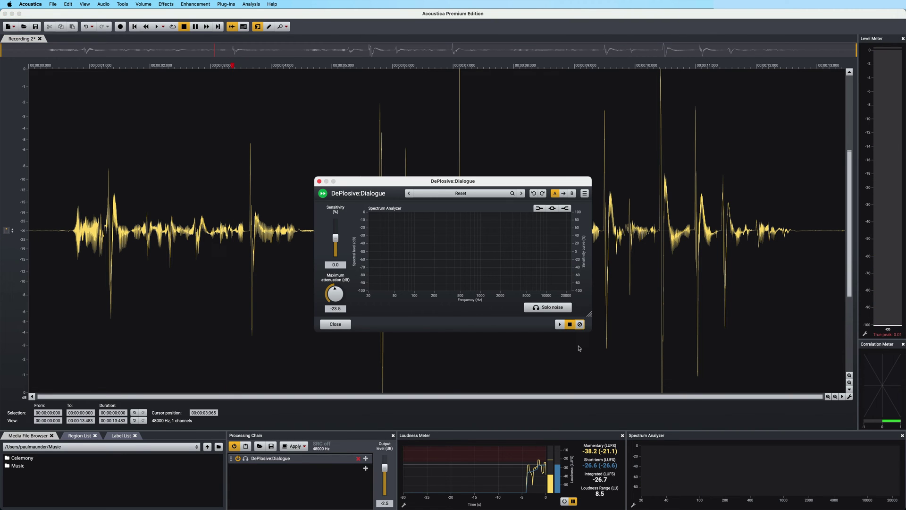
{"action": "key", "text": "space"}
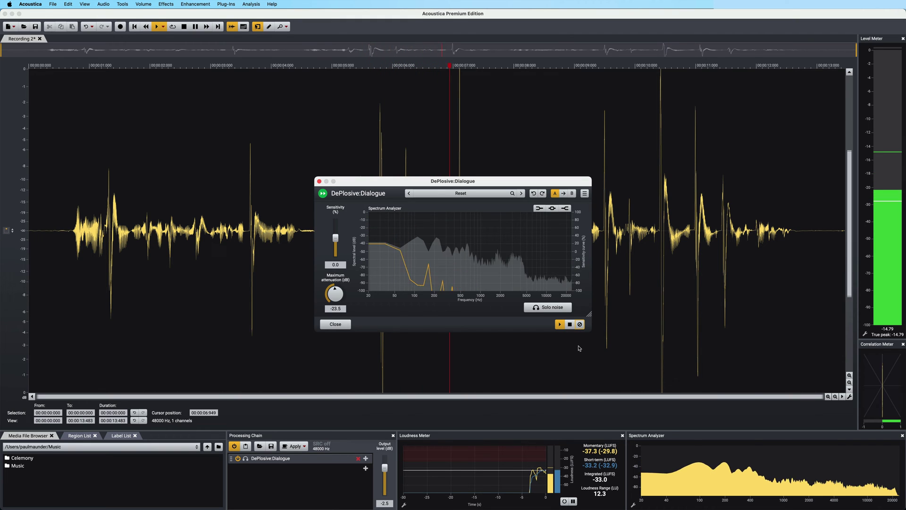
{"action": "key", "text": "space"}
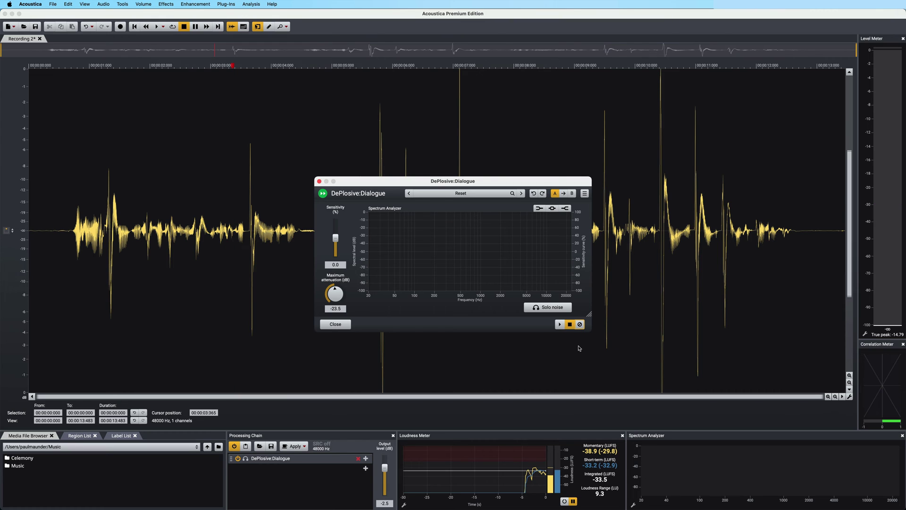
{"action": "key", "text": "Escape"}
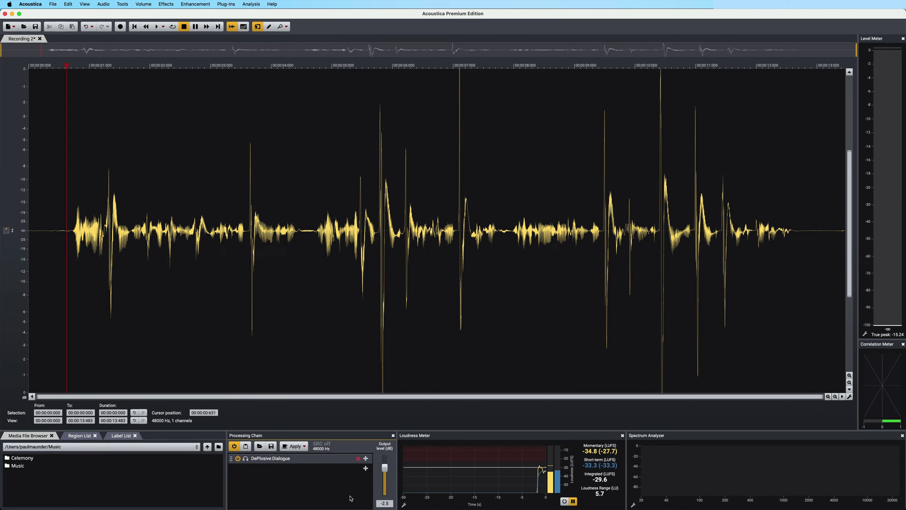
{"action": "left_click", "coordinate": [366, 468]}
Add Equalize 2 and boost band #1 near 4.9 kHz by about 7.5 dB while previewing.
{"action": "mouse_move", "coordinate": [415, 400]}
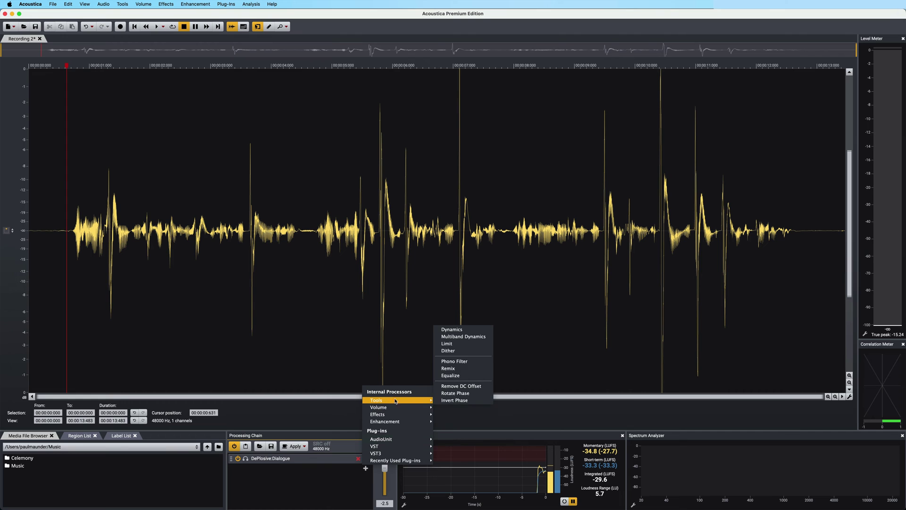
{"action": "left_click", "coordinate": [470, 375]}
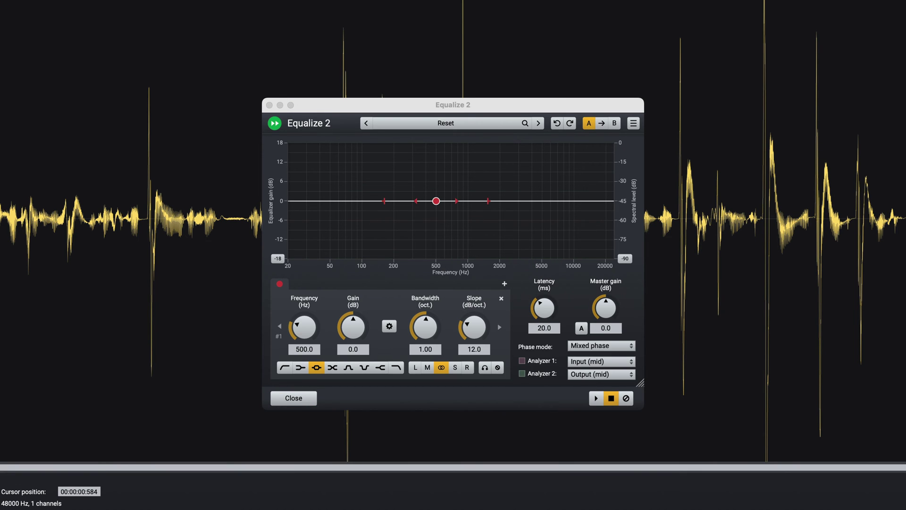
{"action": "key", "text": "space"}
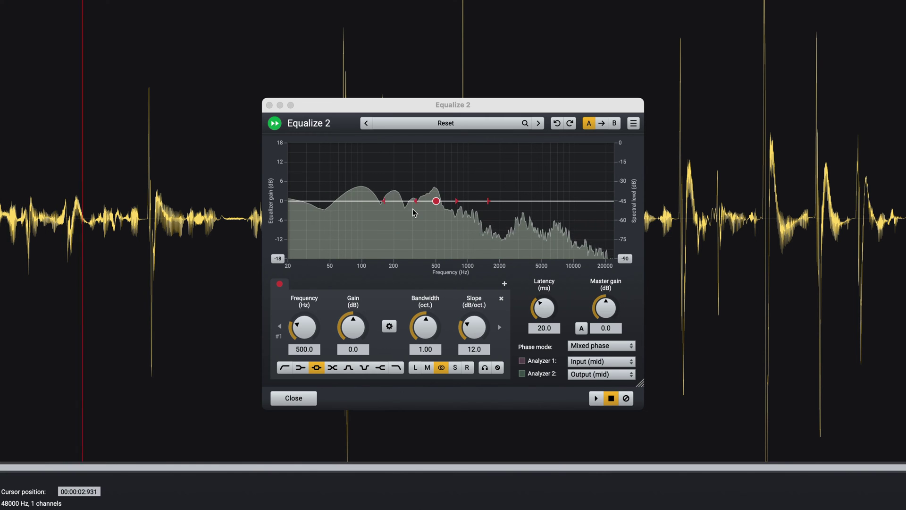
{"action": "left_click_drag", "start_coordinate": [436, 201], "coordinate": [541, 177]}
{"action": "key", "text": "space"}
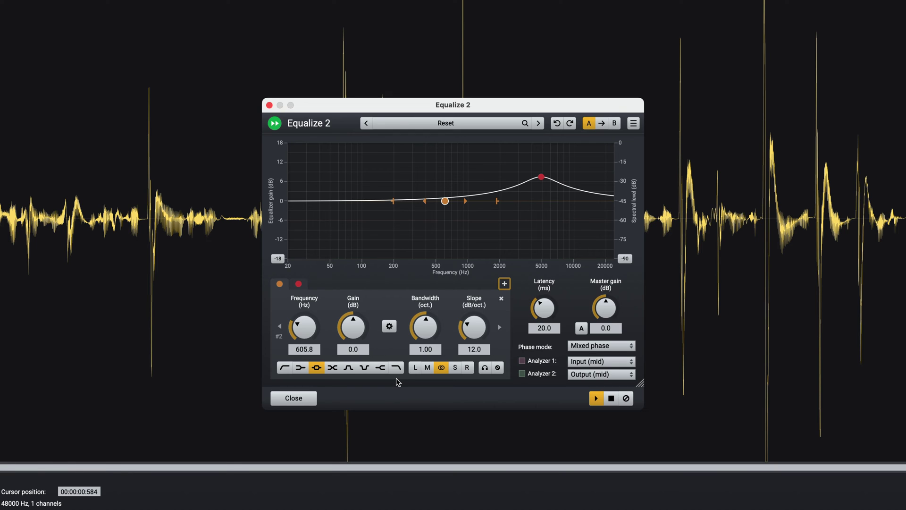
Make band #2 an 81.2 Hz high-pass with an 18.1 dB/oct slope while previewing.
{"action": "left_click", "coordinate": [284, 367]}
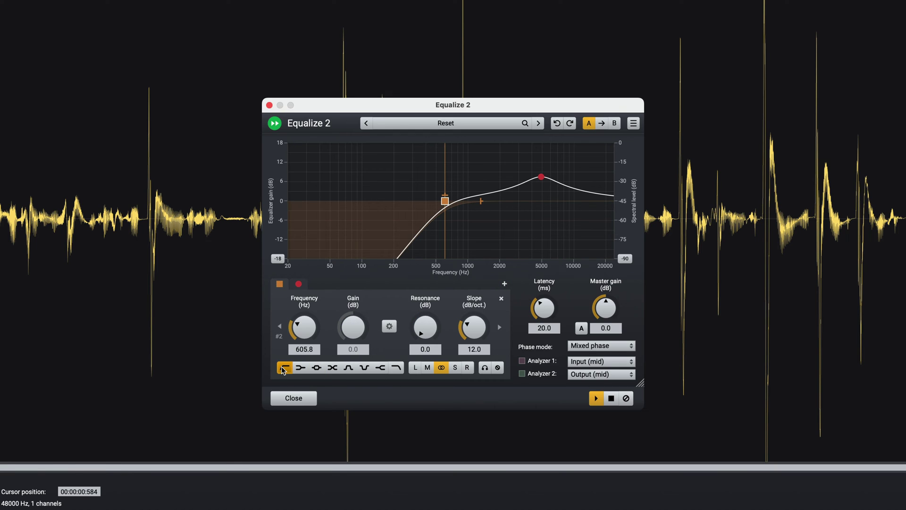
{"action": "key", "text": "space"}
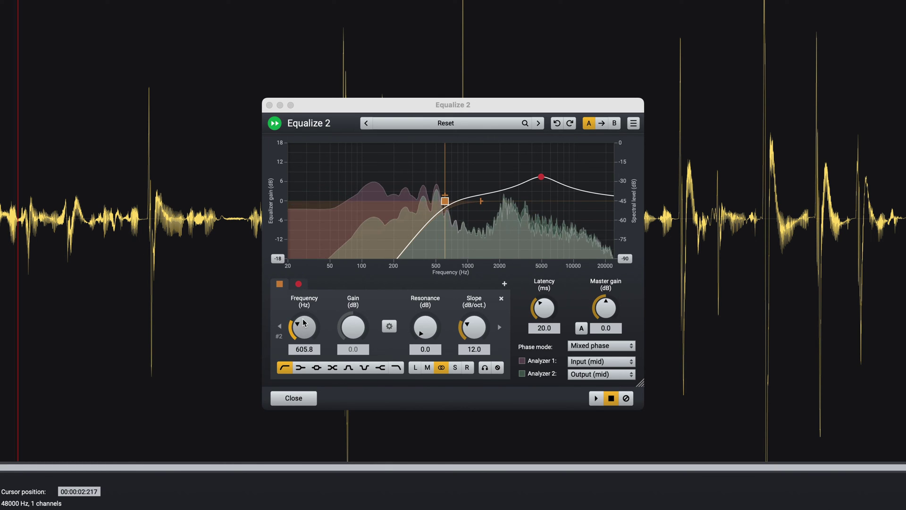
{"action": "left_click_drag", "start_coordinate": [305, 326], "coordinate": [283, 341]}
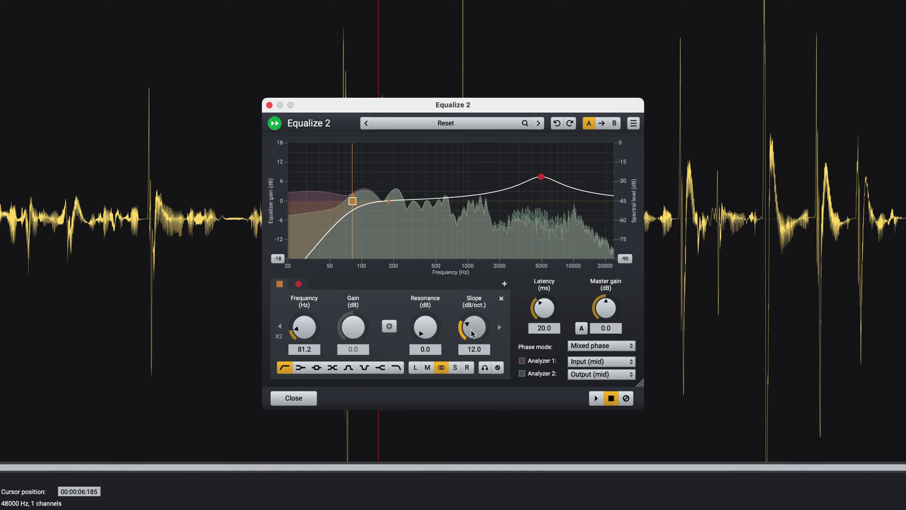
{"action": "left_click_drag", "start_coordinate": [474, 331], "coordinate": [451, 320]}
{"action": "key", "text": "space"}
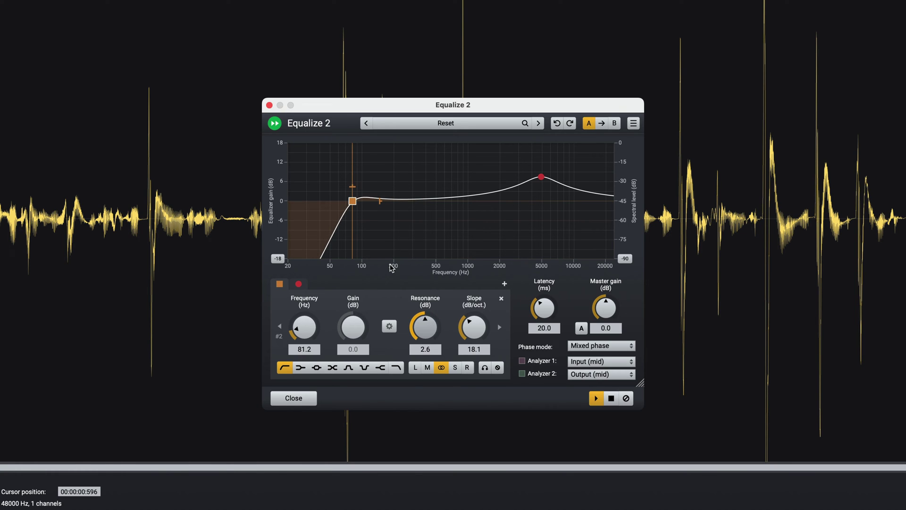
Preview the clip while raising band #2's resonance to 4.1 dB.
{"action": "scroll", "coordinate": [442, 348], "scroll_direction": "up", "scroll_amount": 3}
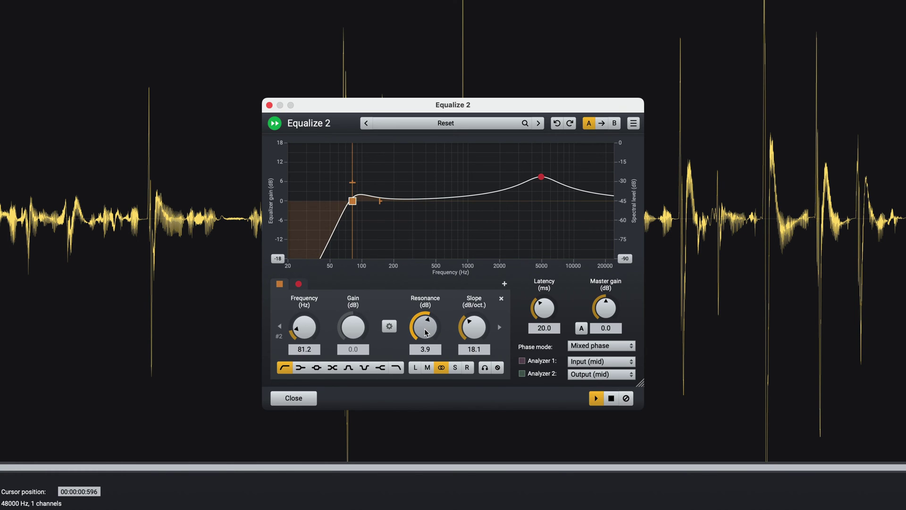
{"action": "scroll", "coordinate": [421, 335], "scroll_direction": "down", "scroll_amount": 1}
{"action": "key", "text": "space"}
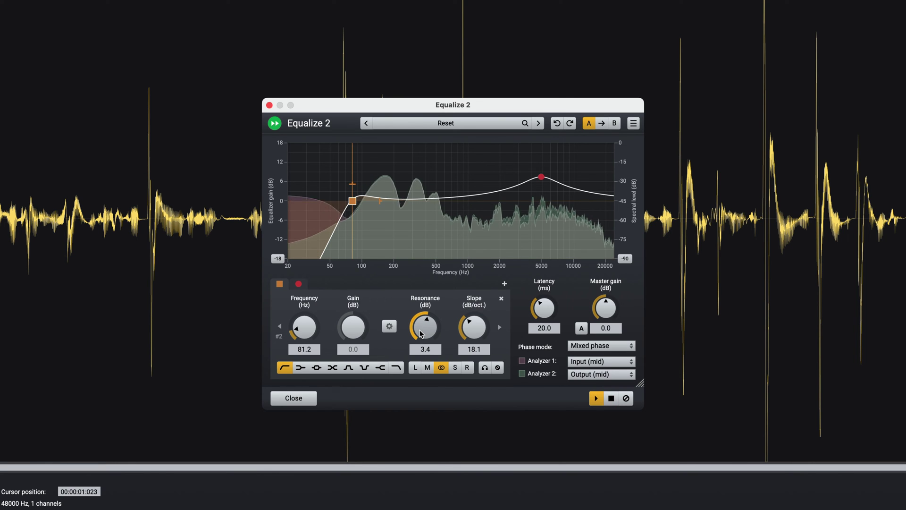
{"action": "mouse_move", "coordinate": [421, 334]}
{"action": "left_mouse_down"}
{"action": "mouse_move", "coordinate": [426, 293]}
{"action": "mouse_move", "coordinate": [408, 329]}
{"action": "left_mouse_up"}
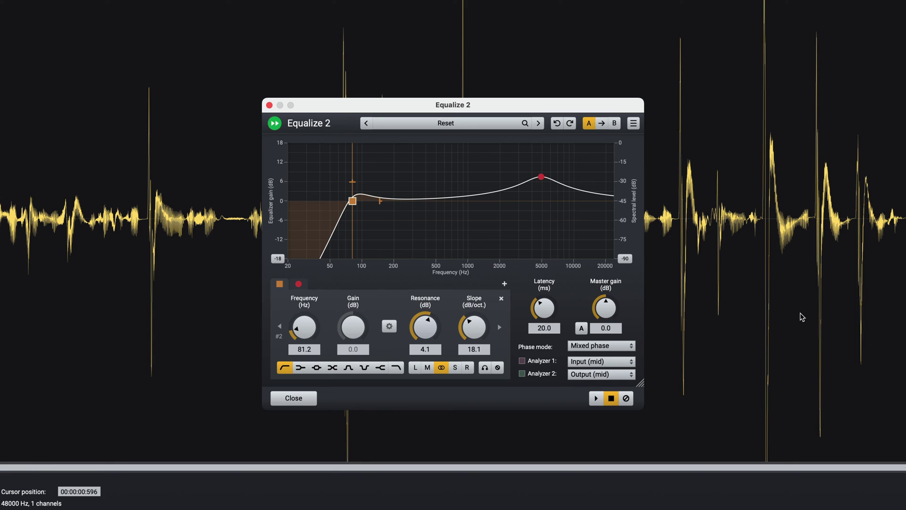
Keep Equalize 2 in mixed phase mode and set its latency to 22.6 ms.
{"action": "left_click", "coordinate": [621, 348]}
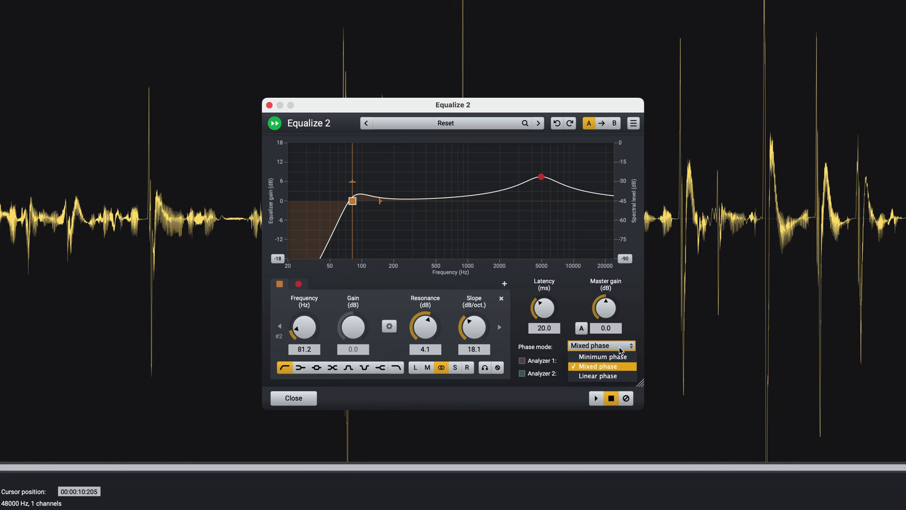
{"action": "left_click", "coordinate": [625, 371]}
{"action": "left_click_drag", "start_coordinate": [544, 307], "coordinate": [569, 173]}
{"action": "left_click_drag", "start_coordinate": [551, 310], "coordinate": [510, 379]}
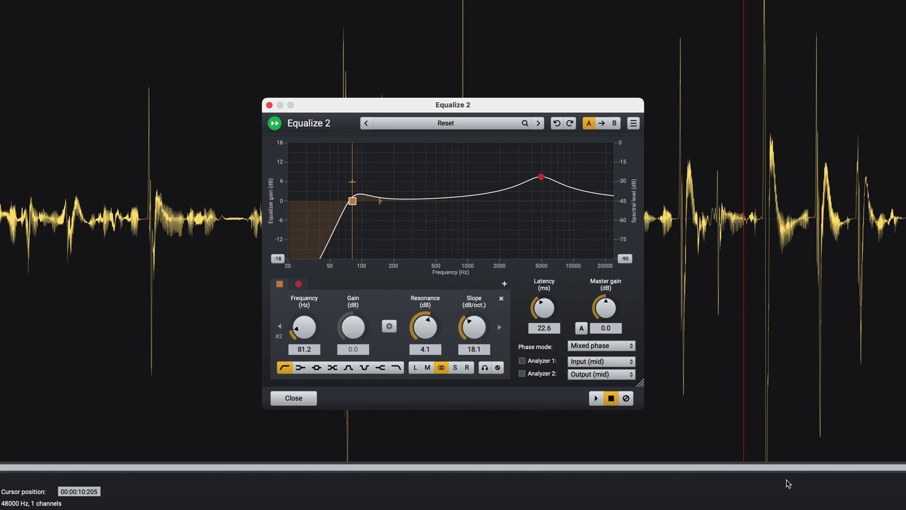
Add a Dynamics processor from Tools to the processing chain after Equalize 2.
{"action": "left_click", "coordinate": [787, 483]}
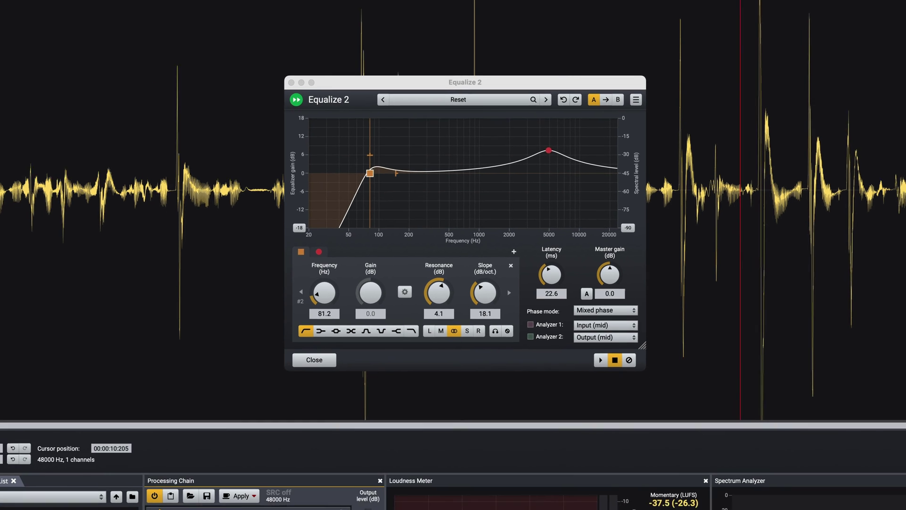
{"action": "left_click", "coordinate": [370, 469]}
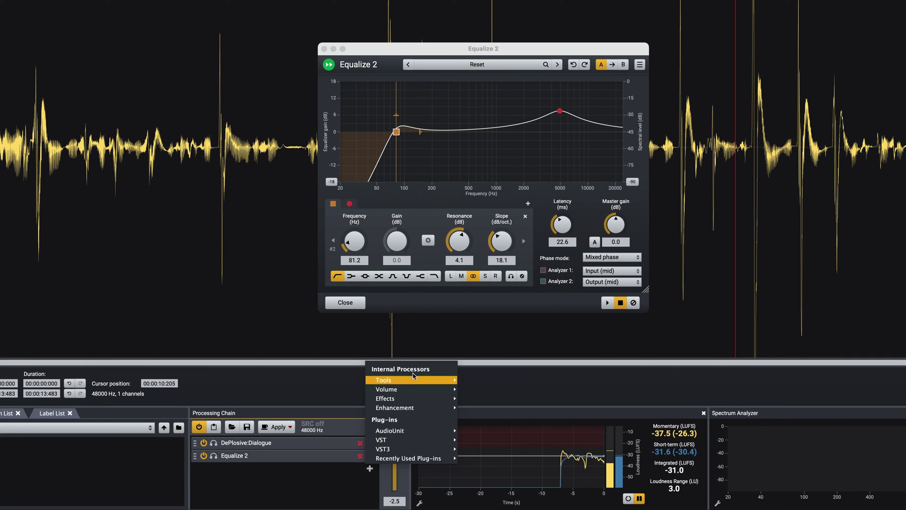
{"action": "mouse_move", "coordinate": [443, 380]}
{"action": "left_click", "coordinate": [480, 288]}
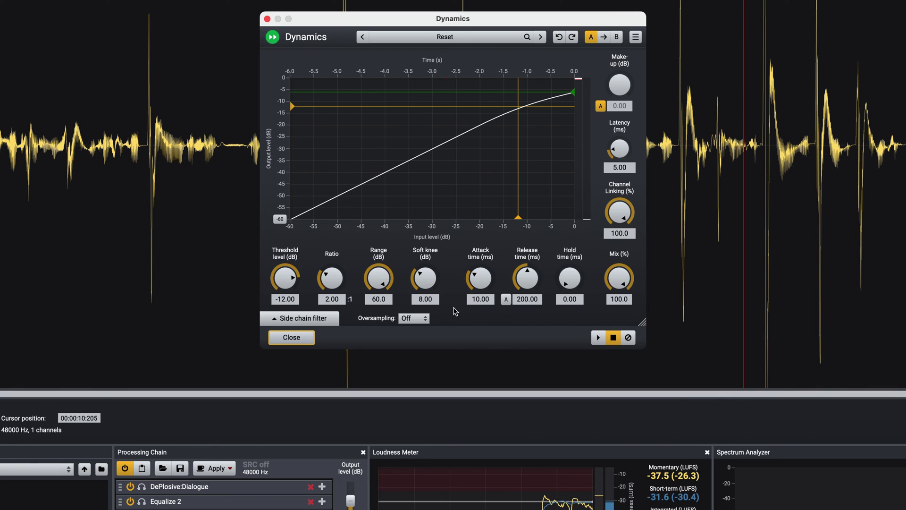
Preview the voice while setting Dynamics to a 6.93:1 ratio and -23.66 dB threshold.
{"action": "key", "text": "space"}
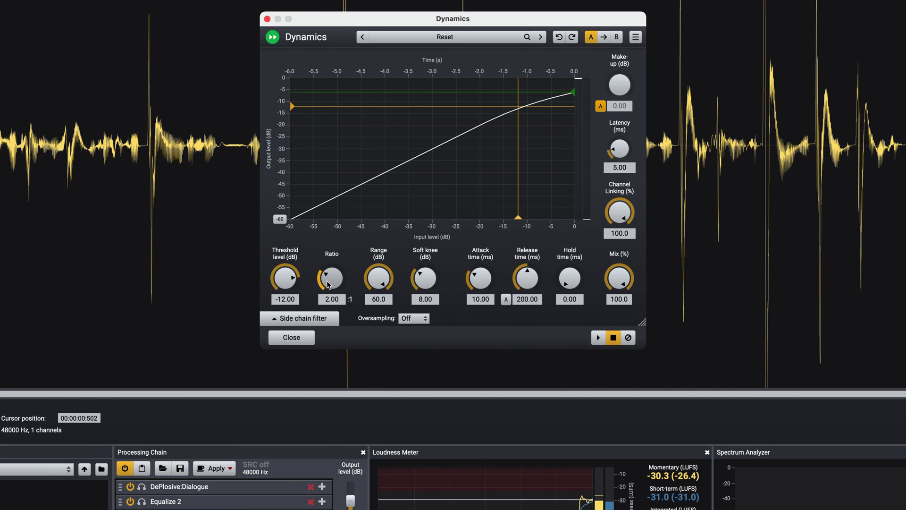
{"action": "left_click_drag", "start_coordinate": [327, 283], "coordinate": [326, 268]}
{"action": "left_click", "coordinate": [65, 257]}
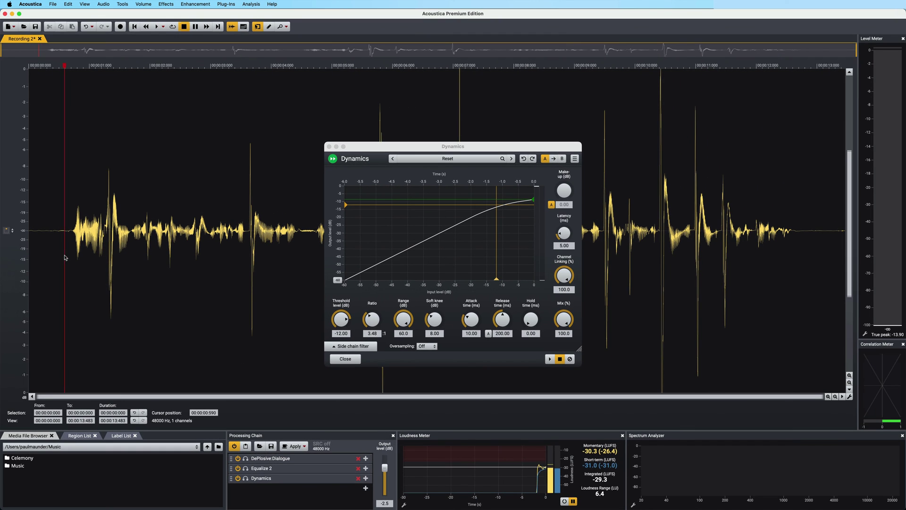
{"action": "key", "text": "space"}
{"action": "mouse_move", "coordinate": [339, 320]}
{"action": "left_mouse_down"}
{"action": "mouse_move", "coordinate": [325, 330]}
{"action": "mouse_move", "coordinate": [380, 320]}
{"action": "mouse_move", "coordinate": [333, 325]}
{"action": "mouse_move", "coordinate": [351, 318]}
{"action": "left_mouse_up"}
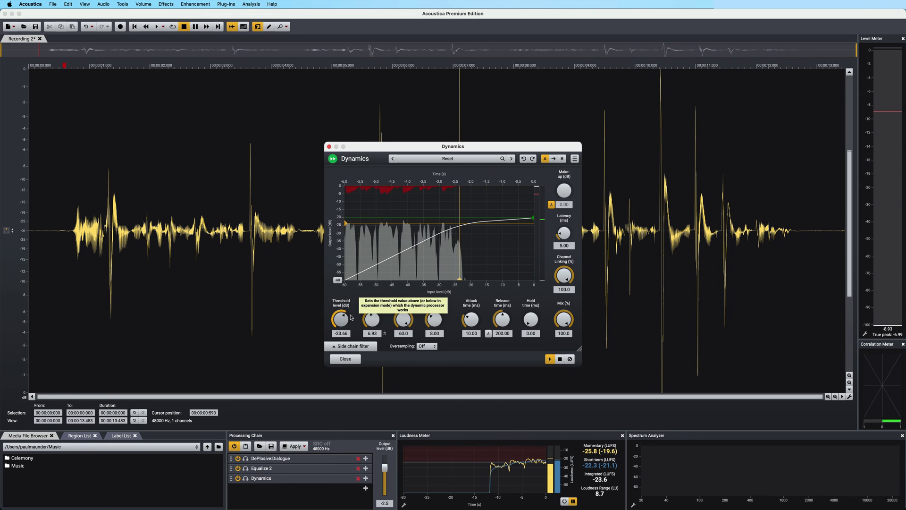
Close Dynamics, select the entire voice take, apply the chain, and play back the result.
{"action": "left_click", "coordinate": [345, 359]}
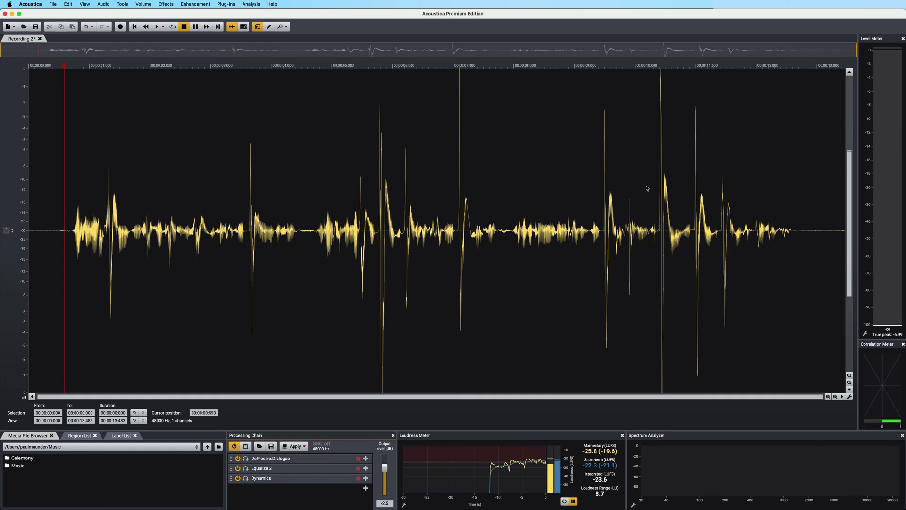
{"action": "double_click", "coordinate": [310, 311]}
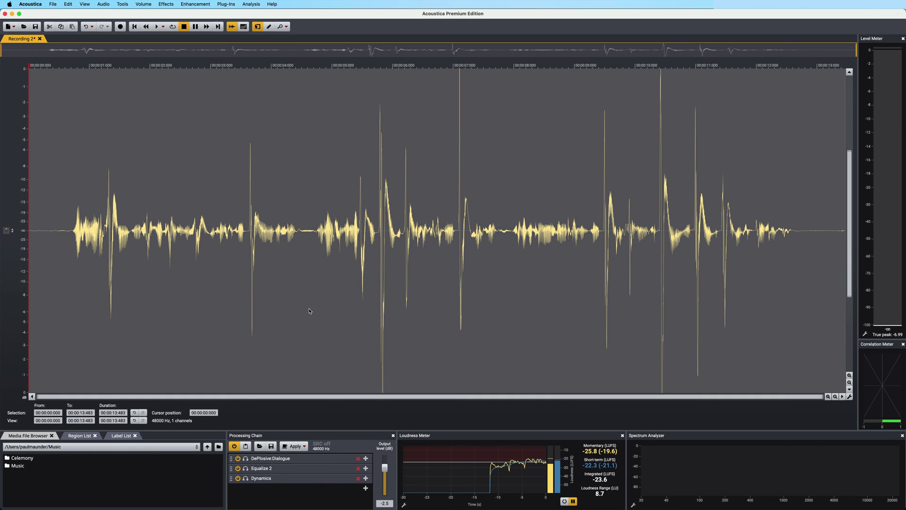
{"action": "left_click", "coordinate": [301, 449]}
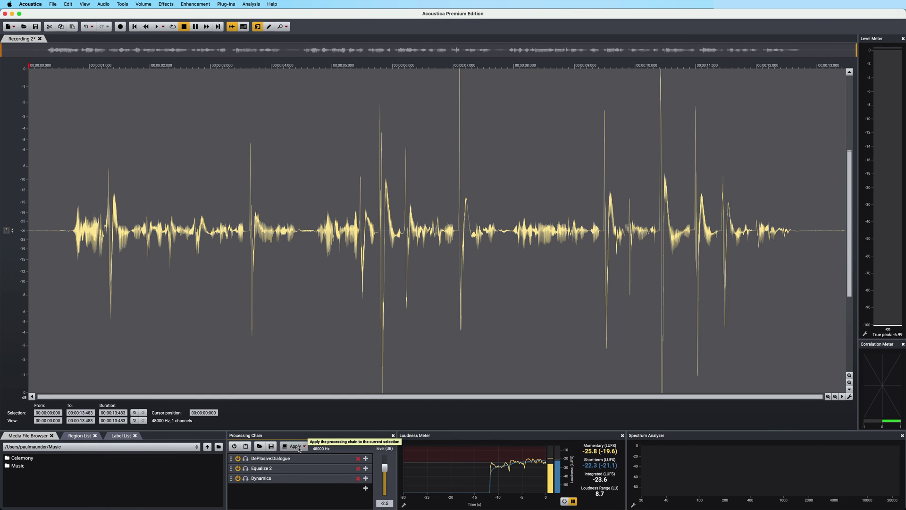
{"action": "key", "text": "space"}
{"action": "left_click", "coordinate": [285, 371]}
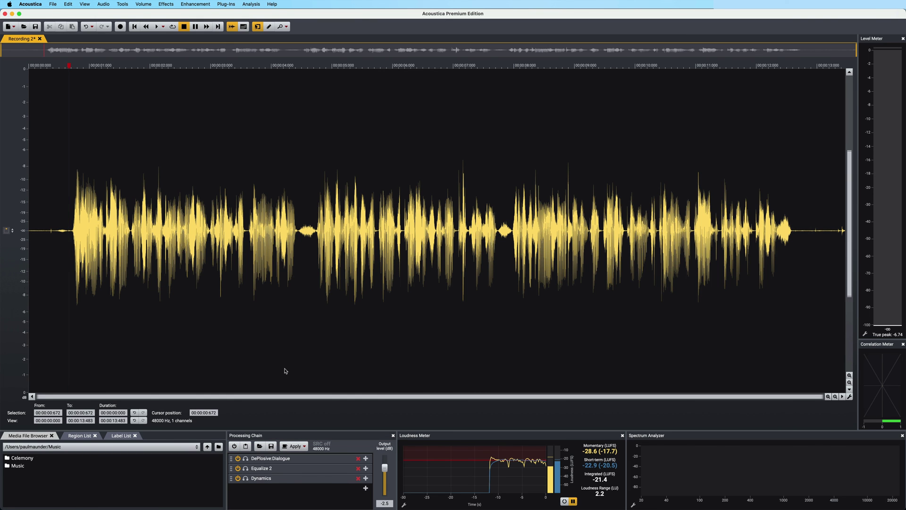
{"action": "key", "text": "space"}
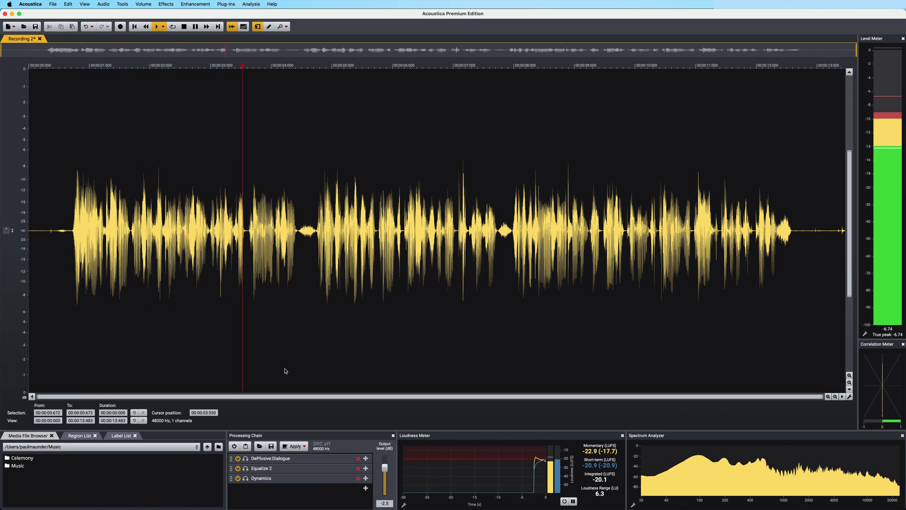
{"action": "key", "text": "space"}
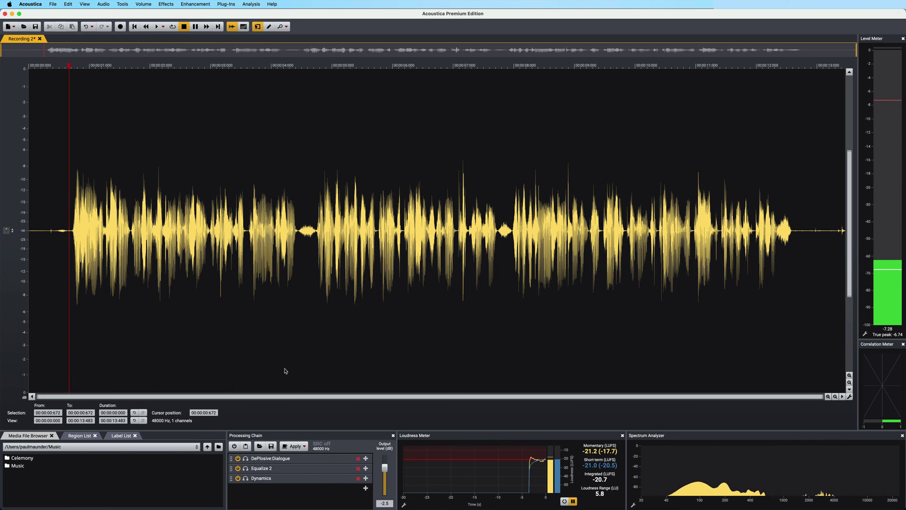